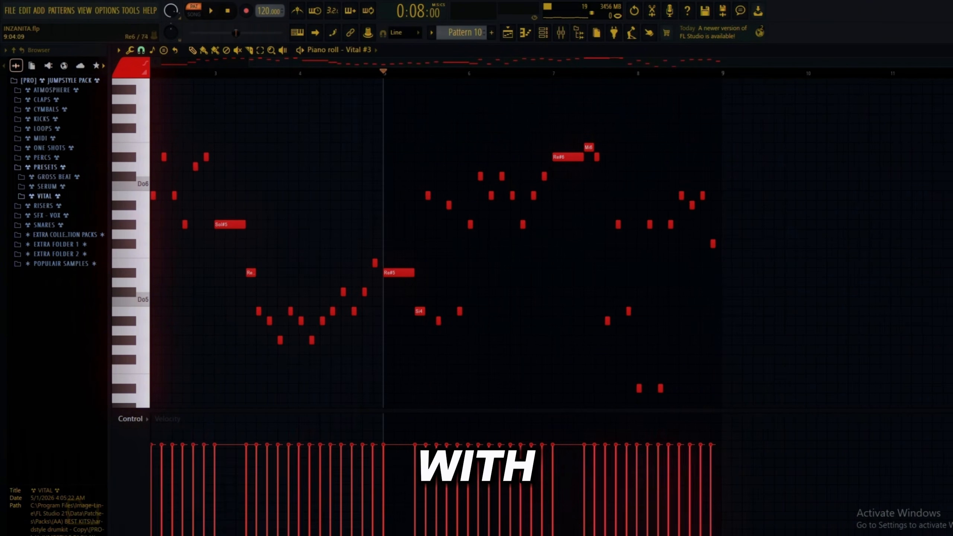
Rename Pattern 10 as CRAZY AHH MELODY TAKE 2
scroll(413, 240, down, 1)
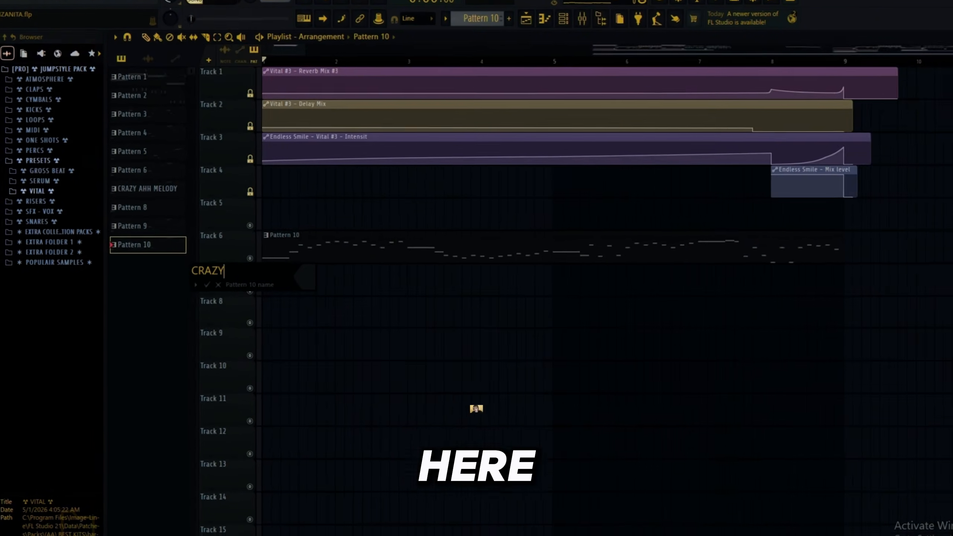
text(AGHE)
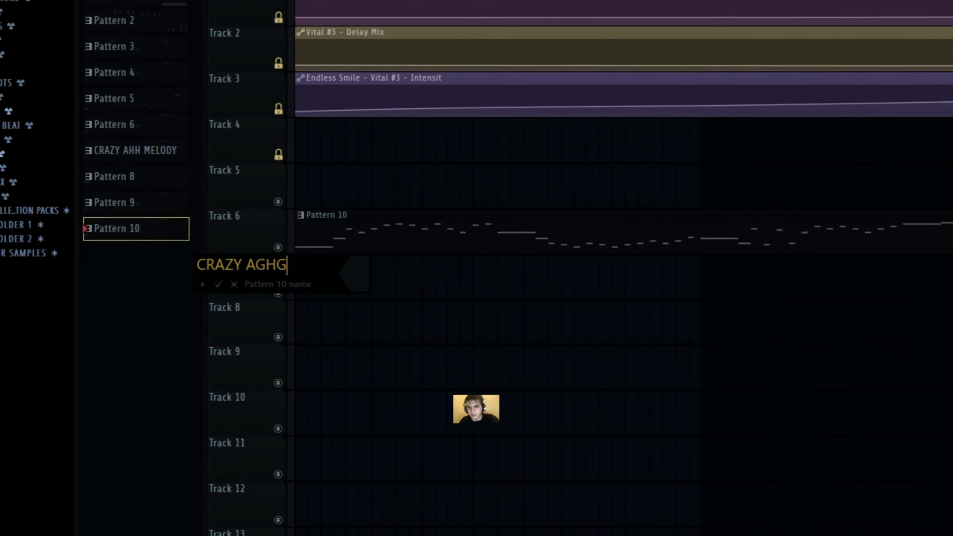
key(BackSpace)
key(BackSpace)
key(BackSpace)
text(HH MELODY )
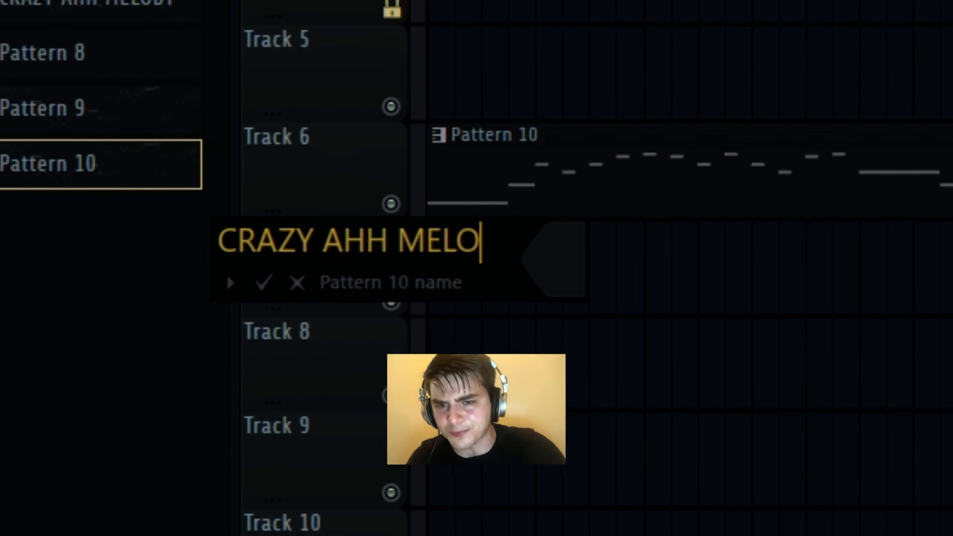
text(TAKE 2)
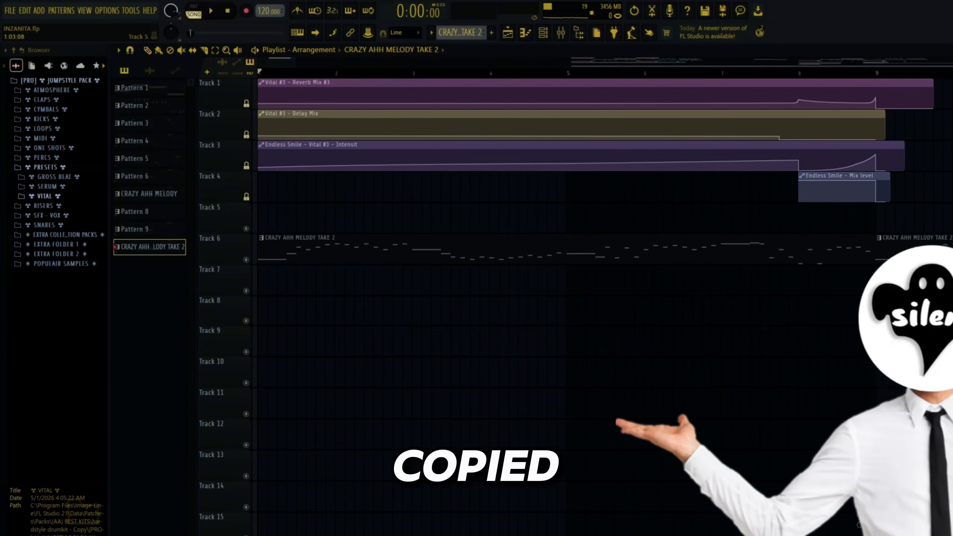
Remove the CRAZY AHH MELODY TAKE 2 clip at the start of Track 6 and return to the playlist
right_click(258, 243)
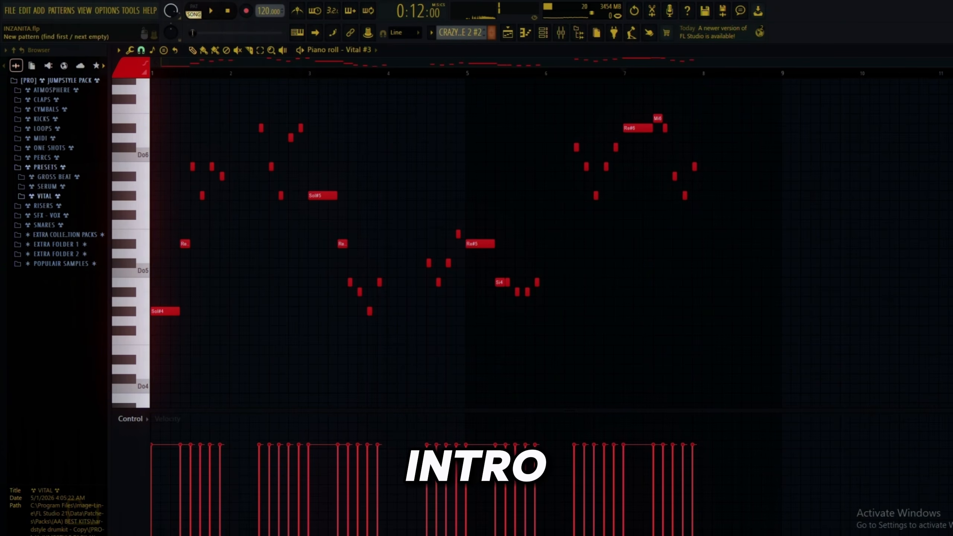
key(F5)
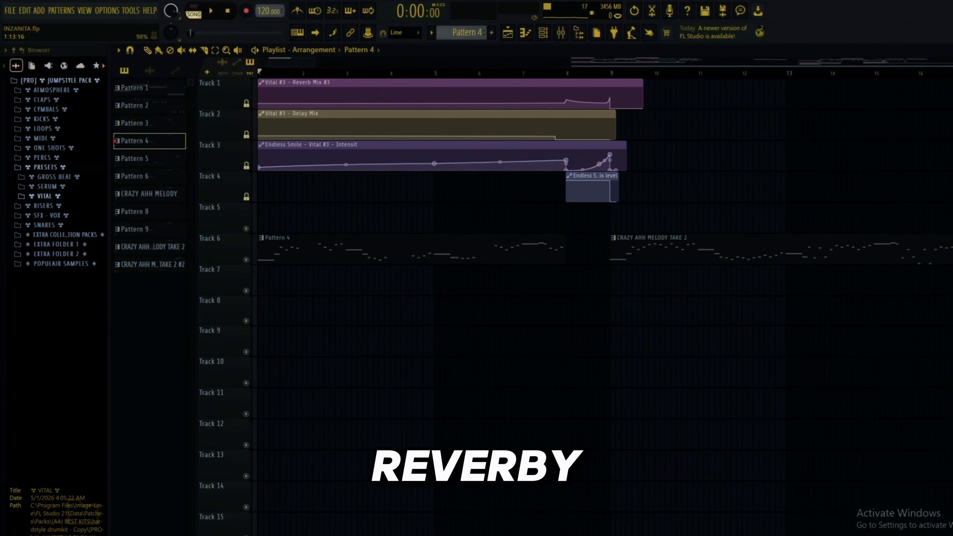
Open the Endless Smile intensity automation clip on Track 3 for inspection
double_click(294, 145)
click(498, 183)
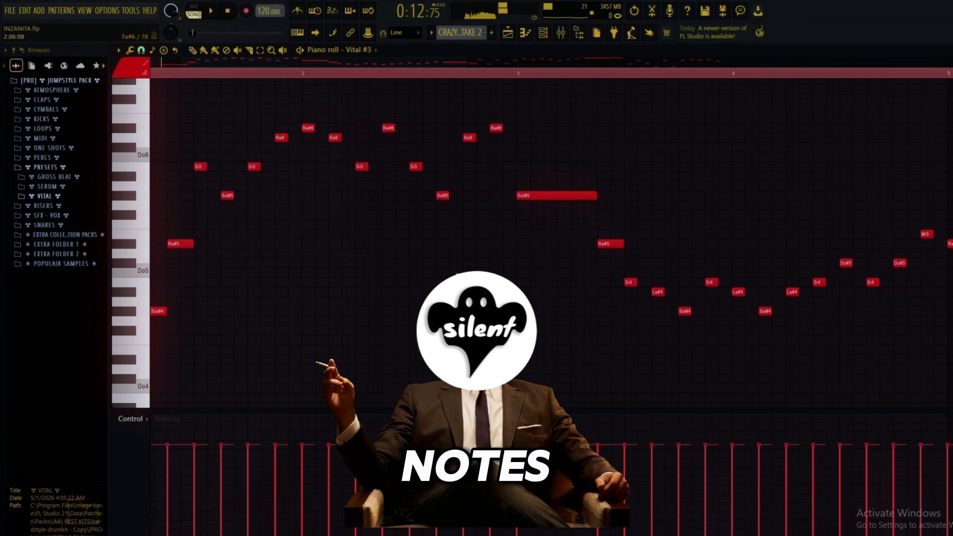
Return to the playlist and audition the transition around bars 8 and 9, examining the reverb, delay and Endless Smile automation
click(507, 33)
scroll(403, 263, up, 3)
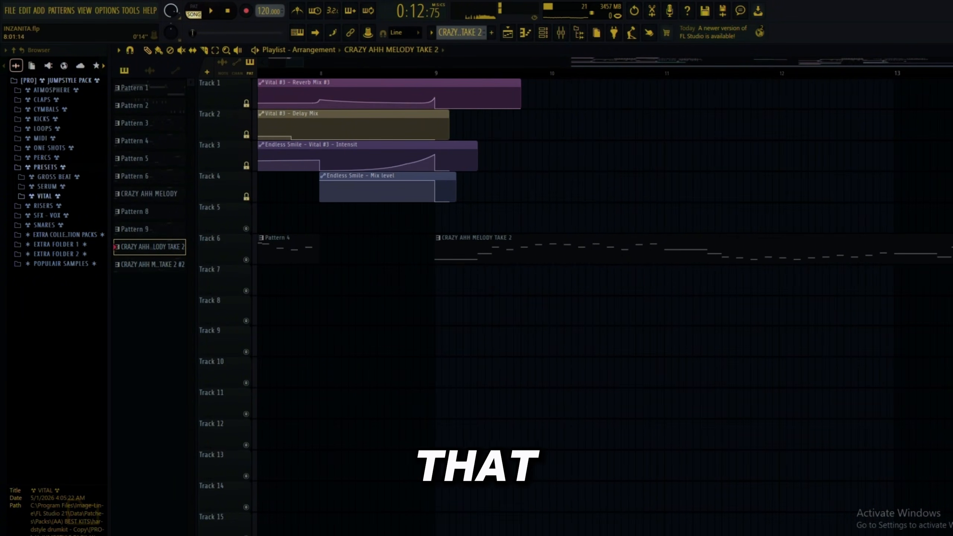
scroll(491, 262, up, 3)
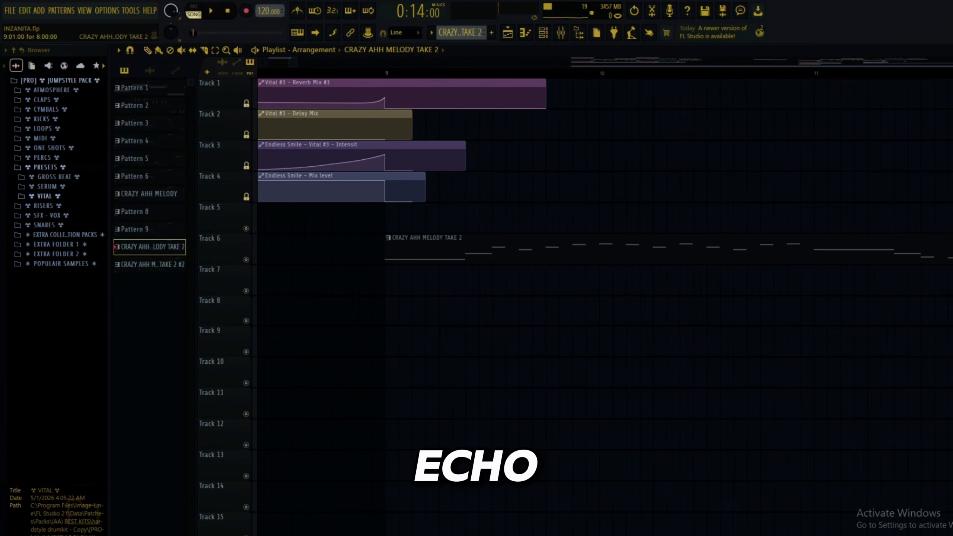
scroll(480, 263, down, 3)
key(space)
key(space)
key(space)
key(space)
scroll(488, 263, up, 3)
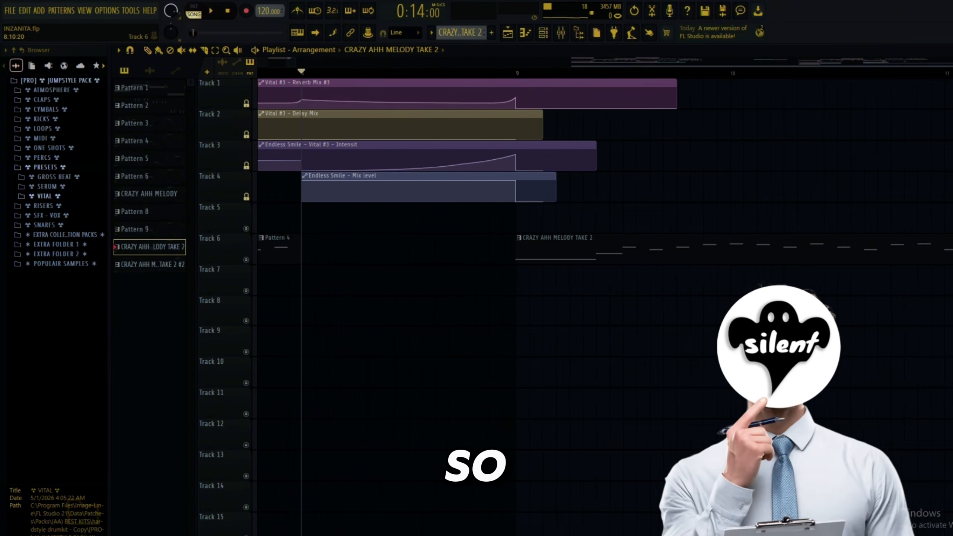
scroll(487, 263, down, 3)
scroll(377, 263, up, 2)
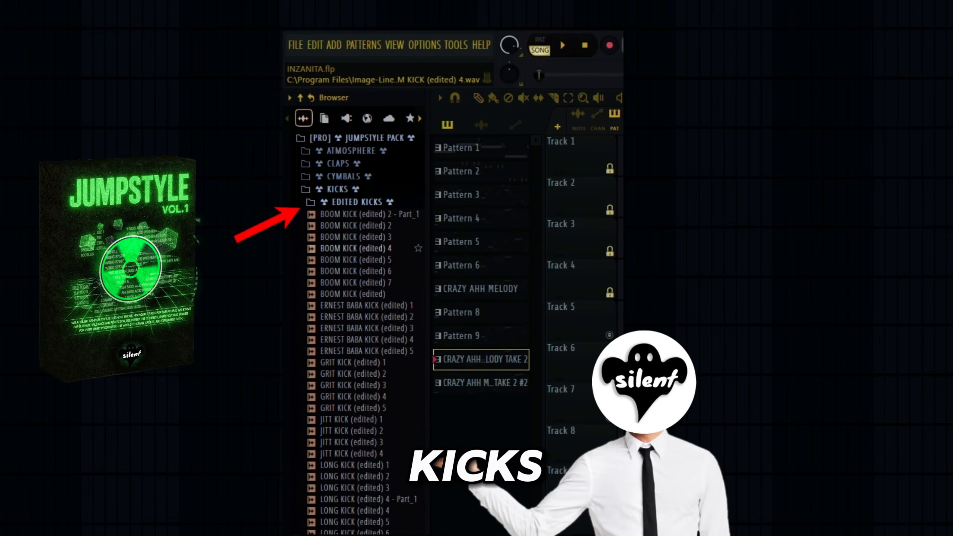
Audition the LONG KICK (edited) 4 sample and play the kick pattern soloed on Track 7
click(361, 511)
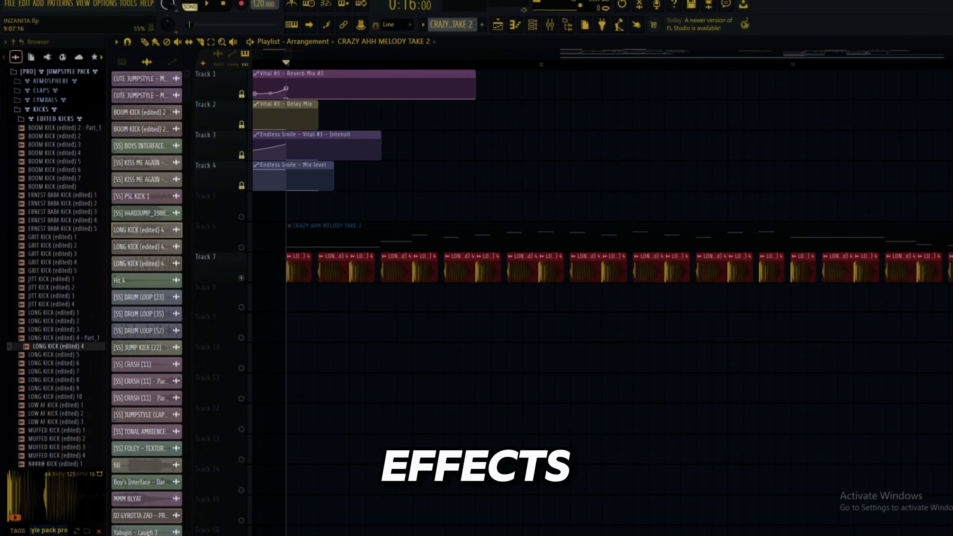
key(space)
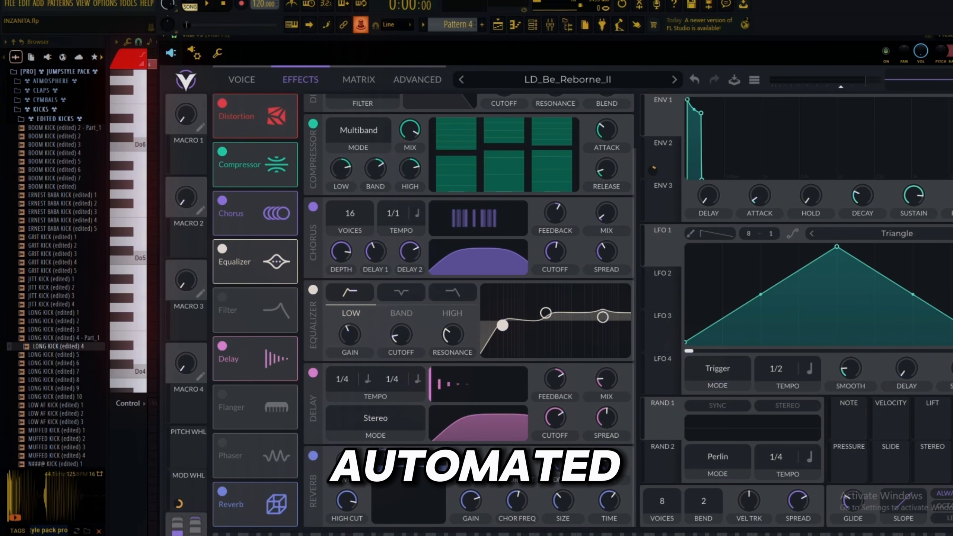
Turn off playing notes from the typing keyboard
click(361, 25)
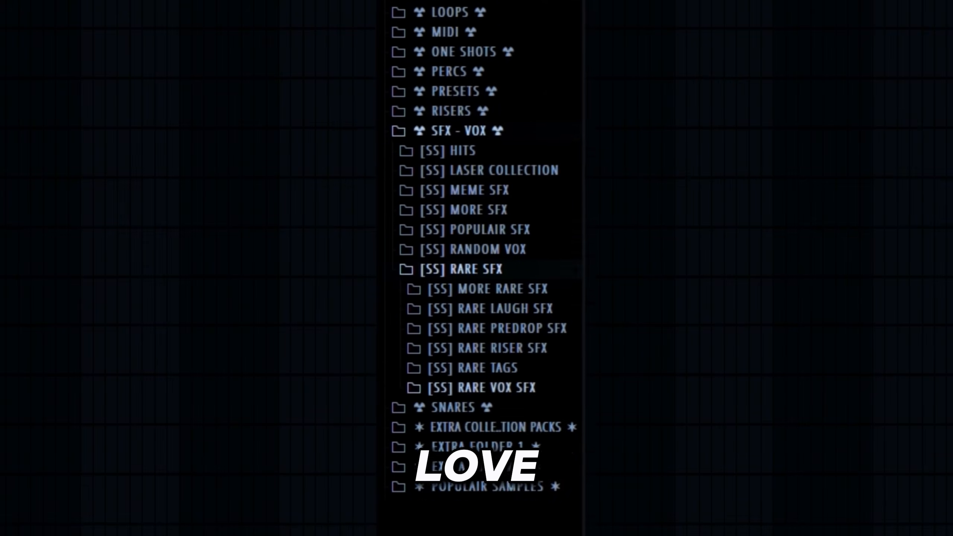
Place the MMM BLYAT sample from the RARE VOX SFX folder at bar 8 on Track 10
click(485, 387)
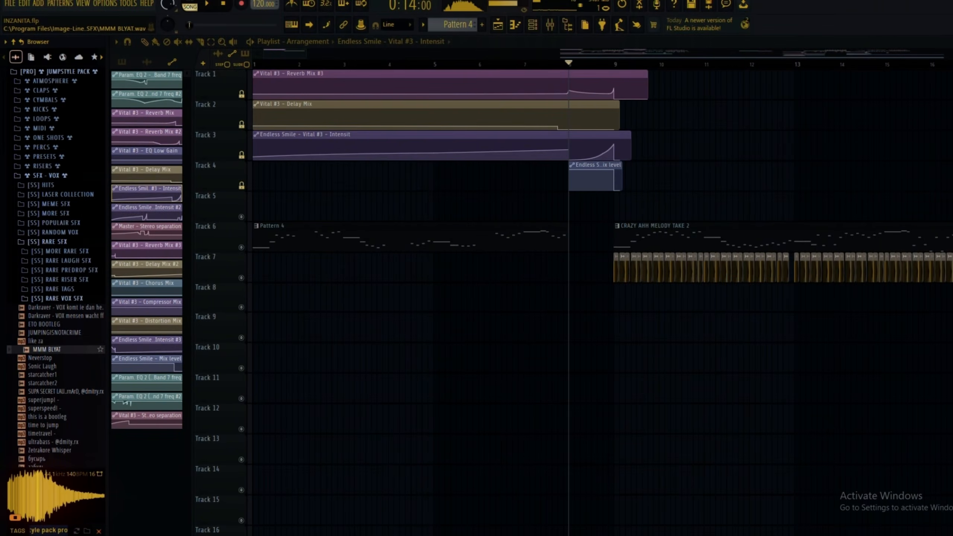
drag(47, 349, 468, 357)
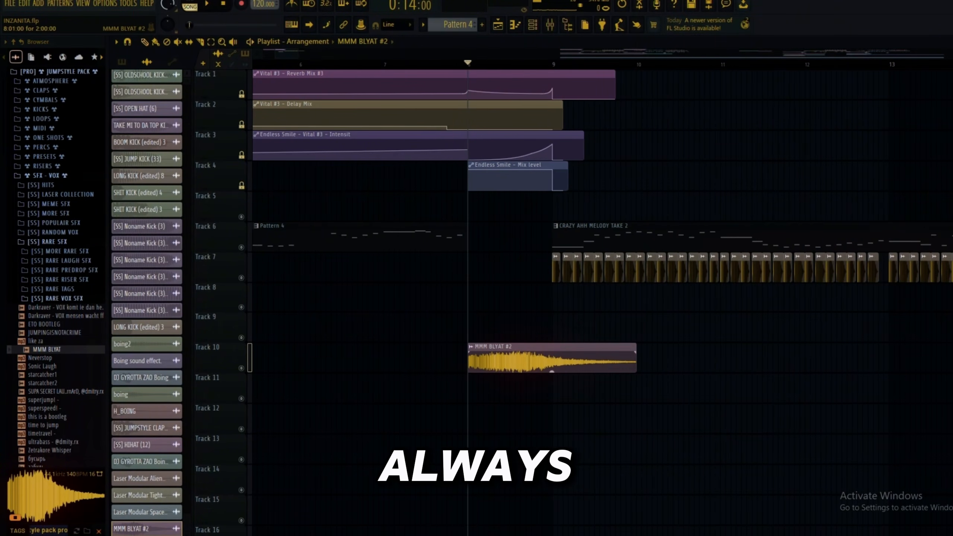
scroll(531, 357, up, 3)
scroll(531, 357, down, 1)
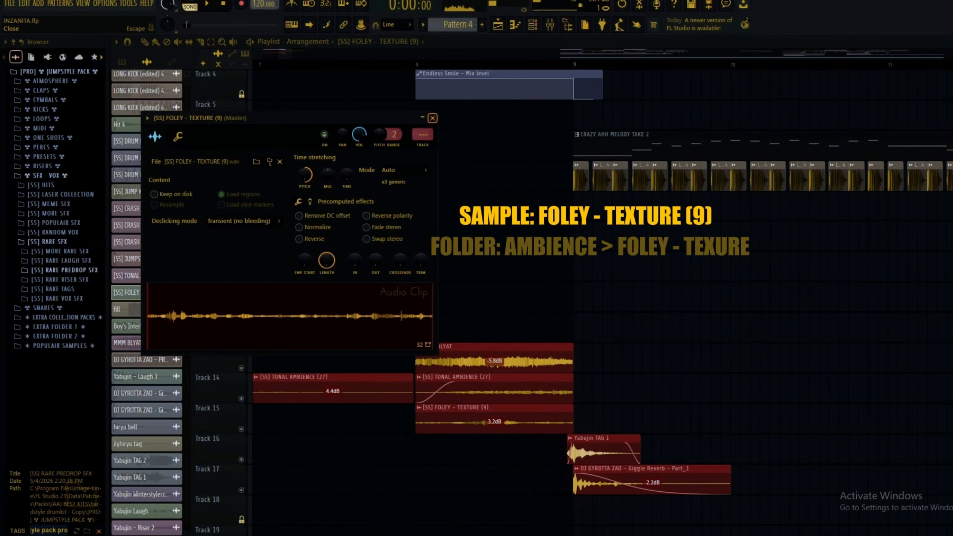
Close the FOLEY - TEXTURE (9) sample settings and listen to Track 14's ambience alone, then to the combined pre-drop effects
click(432, 118)
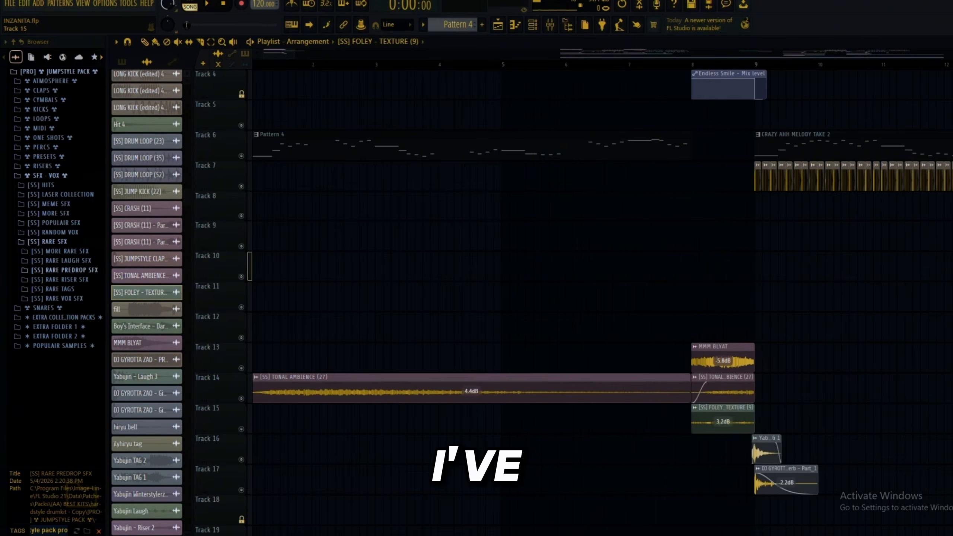
right_click(242, 398)
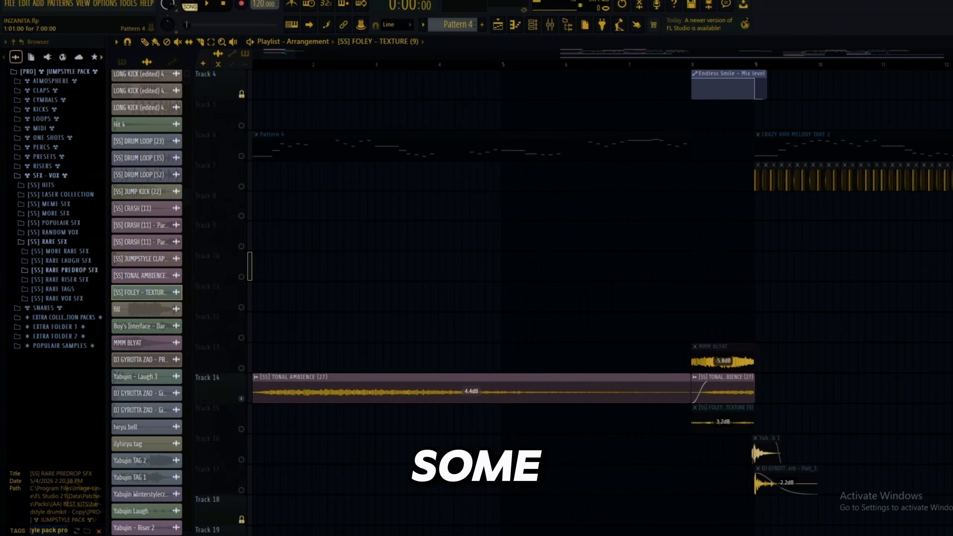
key(space)
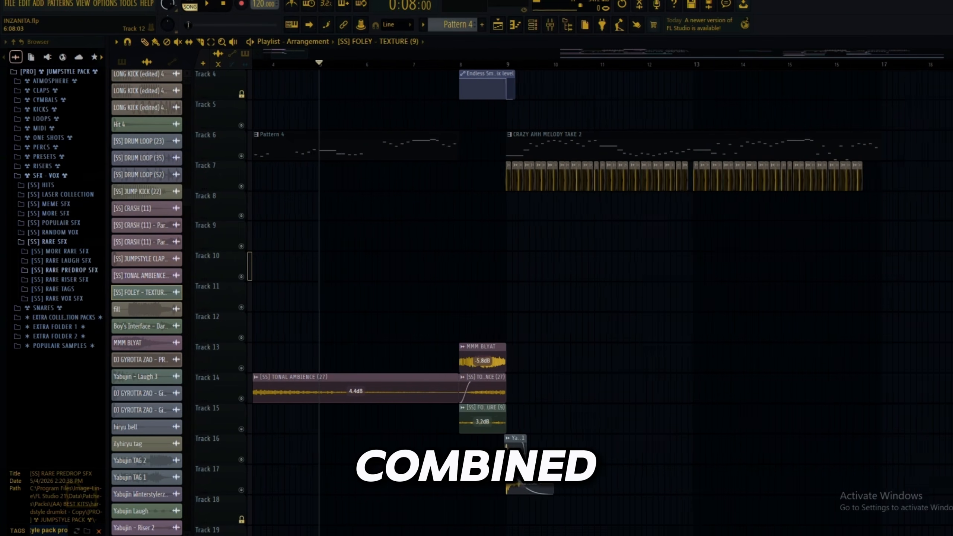
scroll(375, 297, up, 1)
key(space)
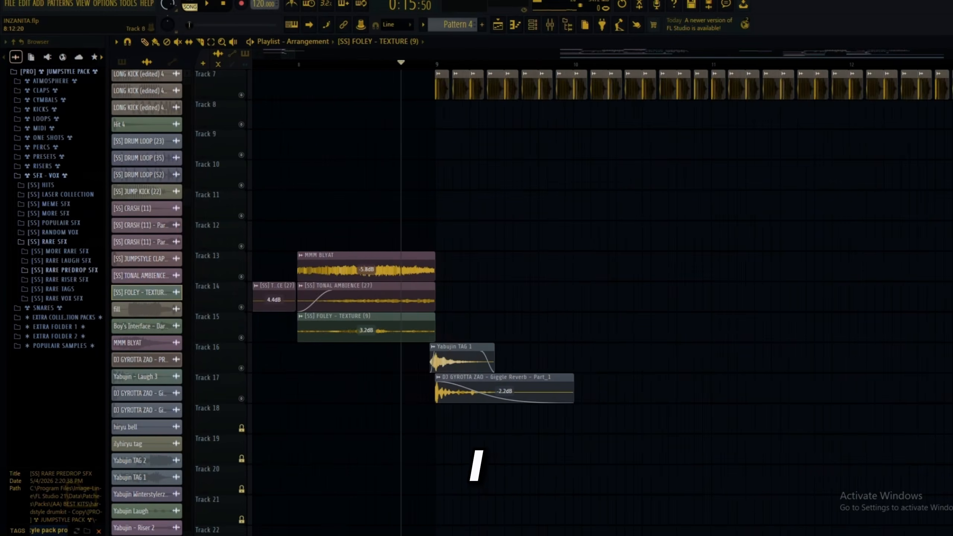
Solo the Yabujin TAG 1 clip on Track 16, then the DJ GYROTTA ZAO giggle clip on Track 17, and listen
key(Escape)
right_click(238, 366)
drag(241, 368, 241, 362)
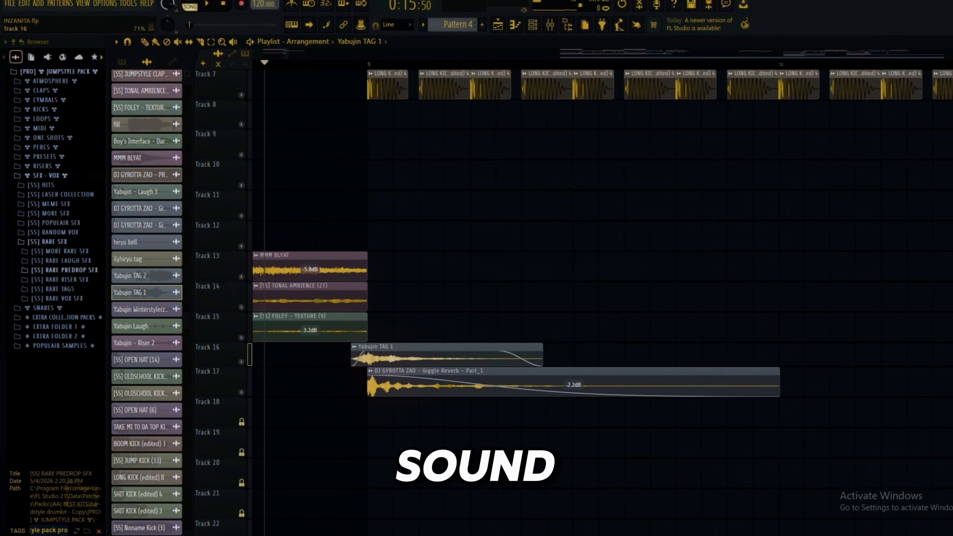
ctrl+click(241, 362)
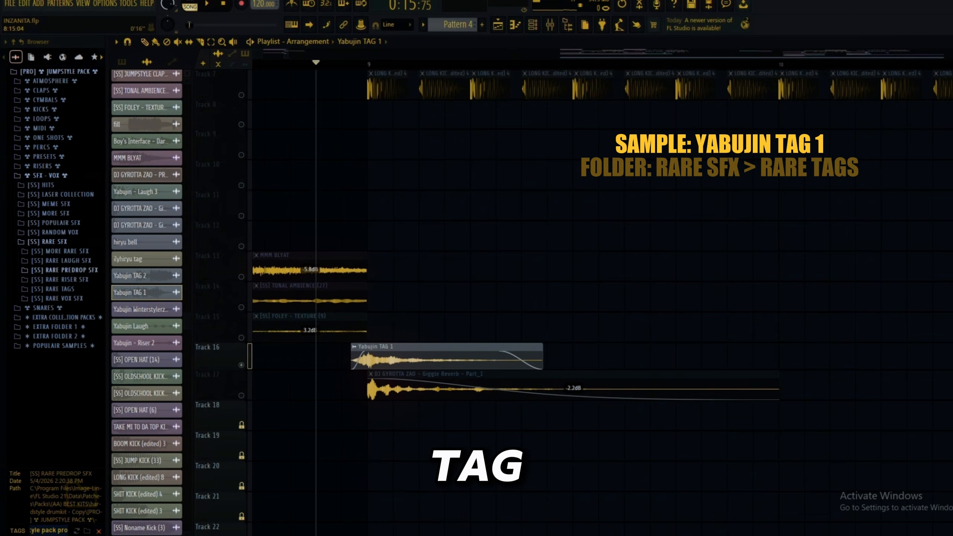
ctrl+click(241, 395)
key(space)
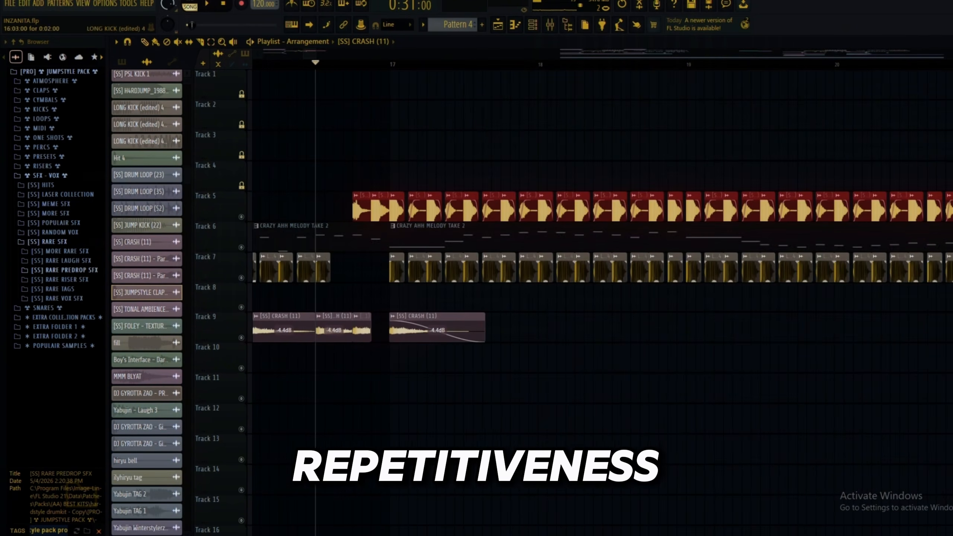
Play the section leading into bar 17 and examine the JUMPSTYLE CLAP (25) clips on Track 5
key(space)
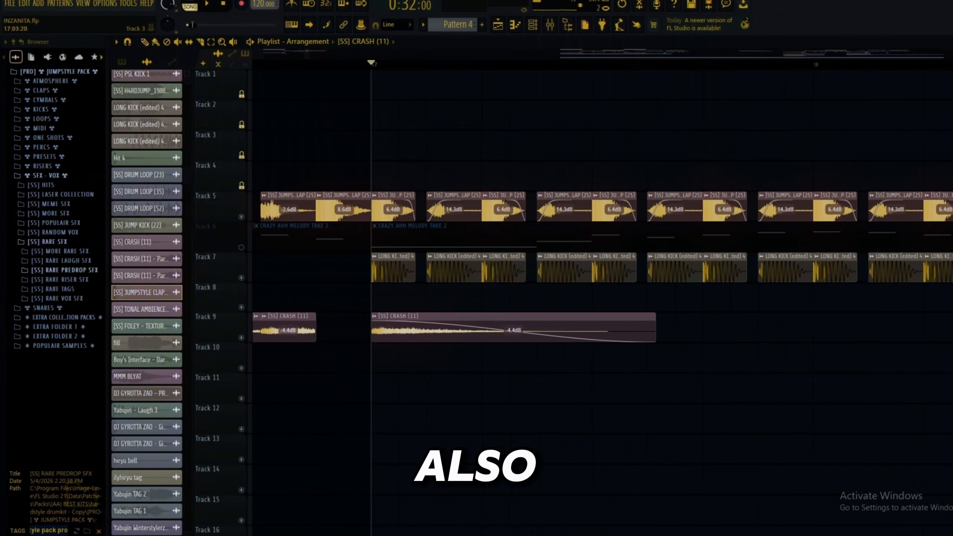
click(315, 196)
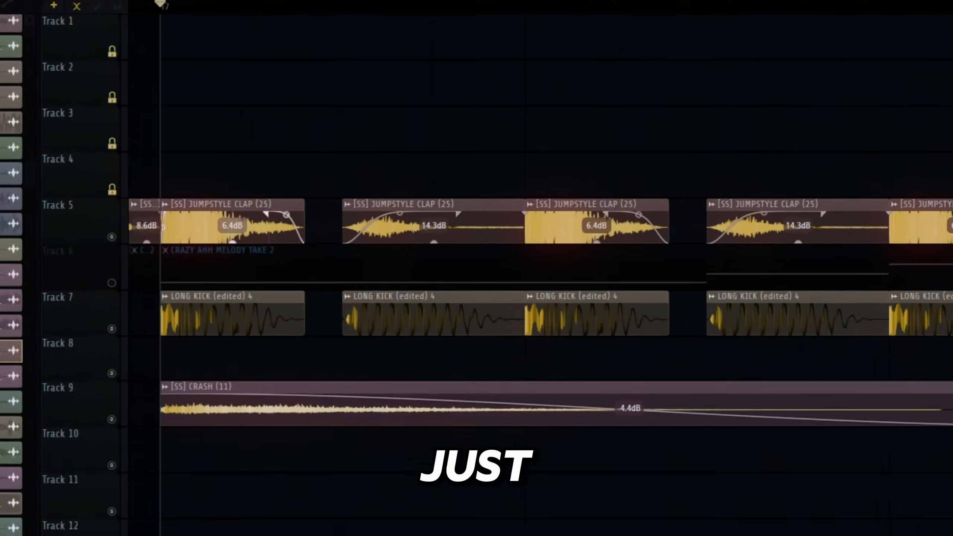
click(409, 177)
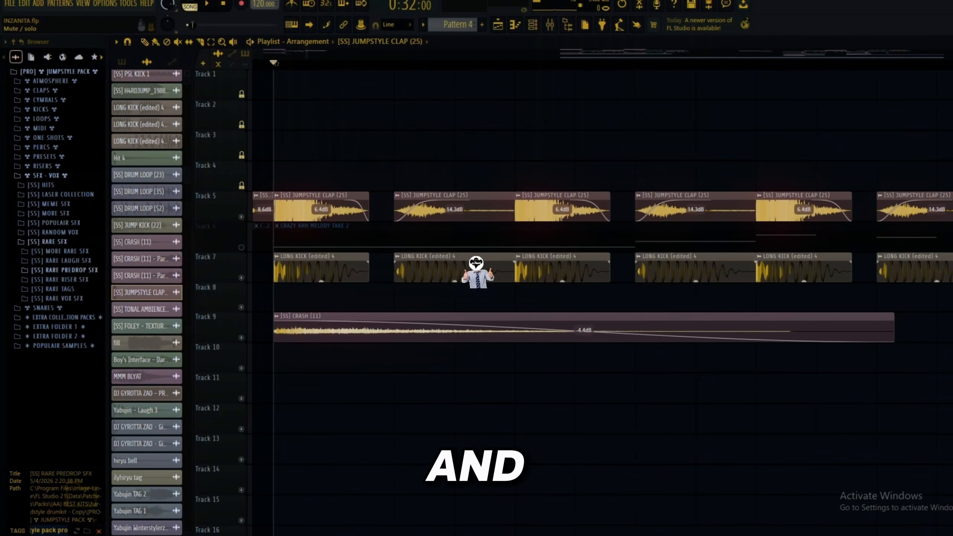
Listen to the claps on Track 5 in isolation, then together with the kicks on Track 7
ctrl+click(241, 216)
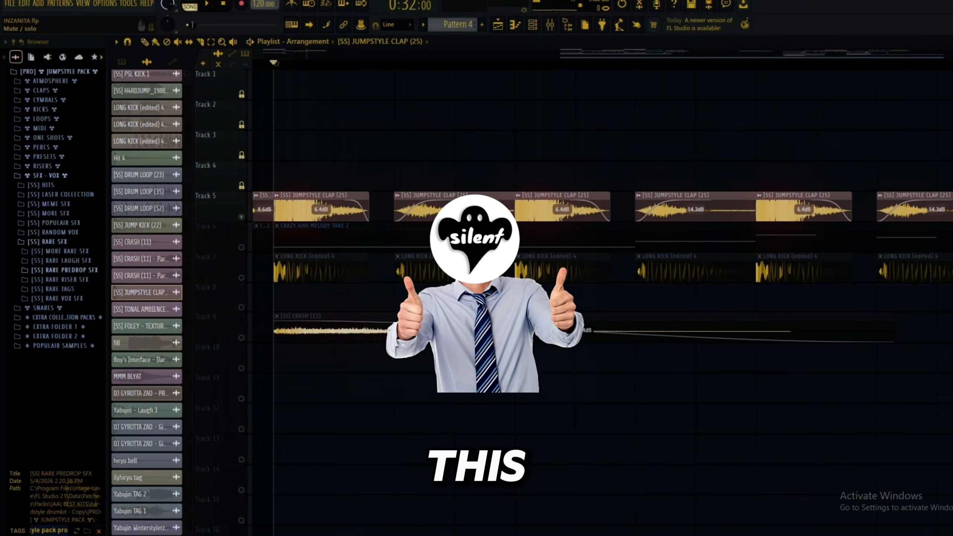
key(space)
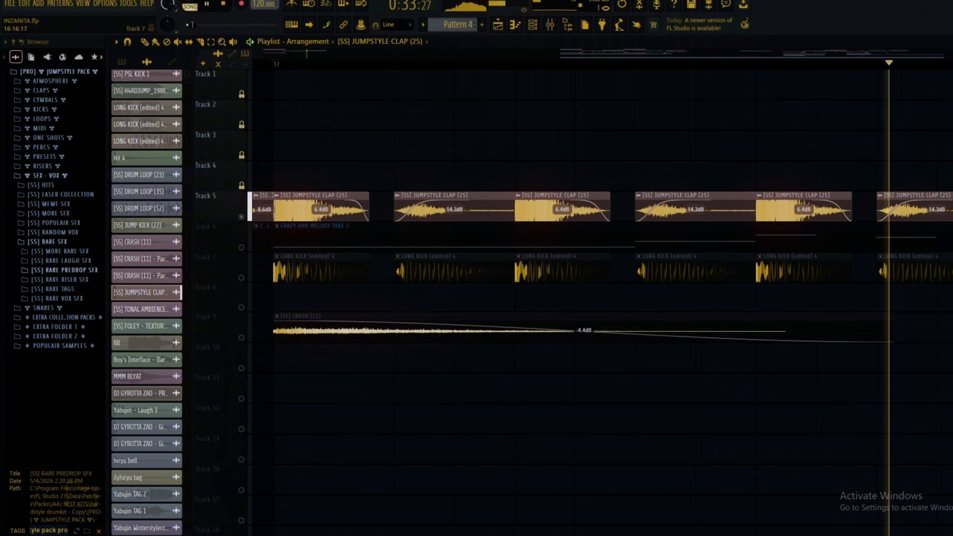
key(space)
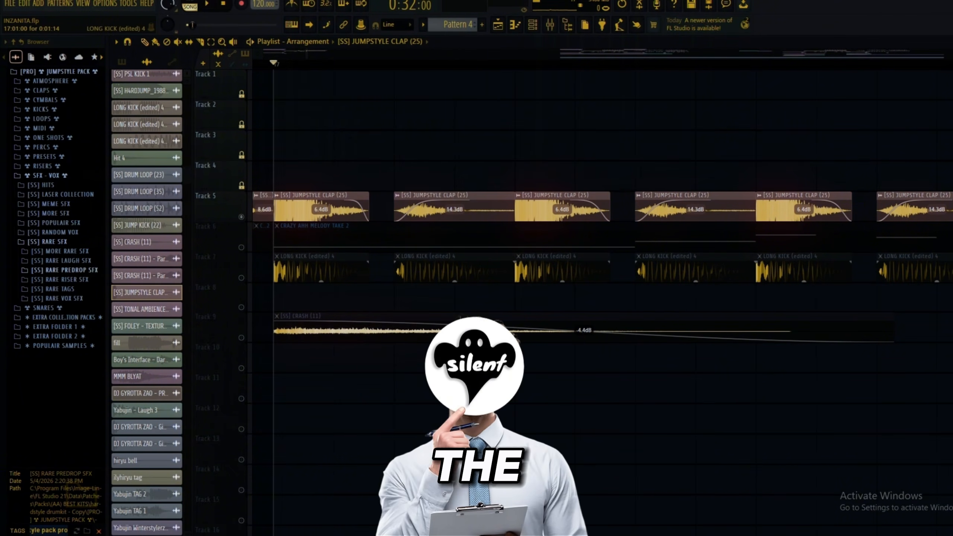
click(241, 278)
key(space)
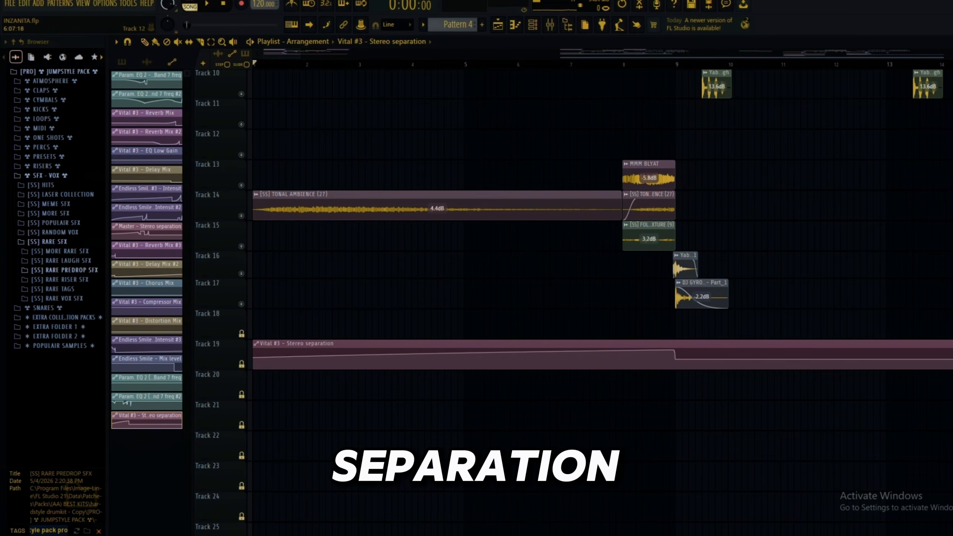
Create an automation clip for the stereo separation of the Vital #3 mixer track and return to the playlist
key(F9)
click(352, 277)
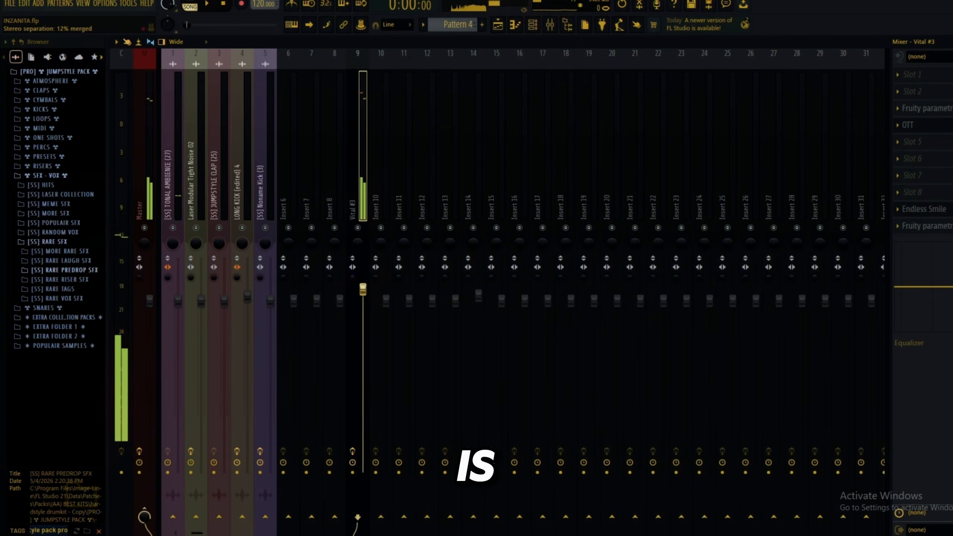
right_click(352, 278)
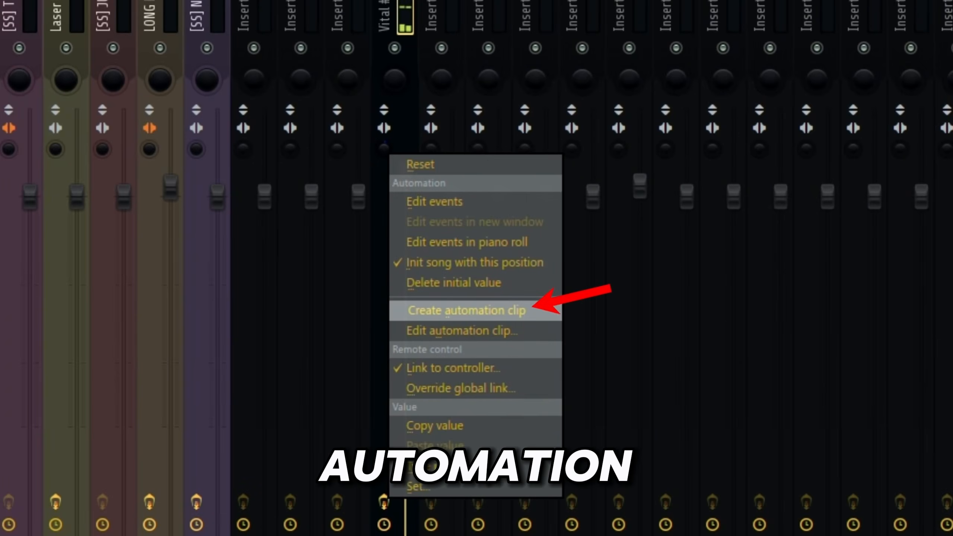
click(466, 310)
key(F9)
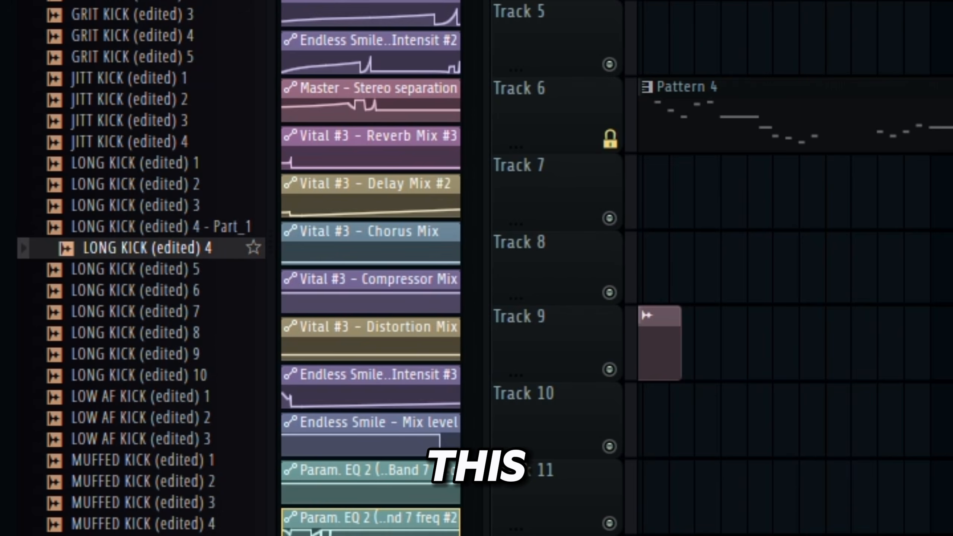
scroll(141, 268, up, 2)
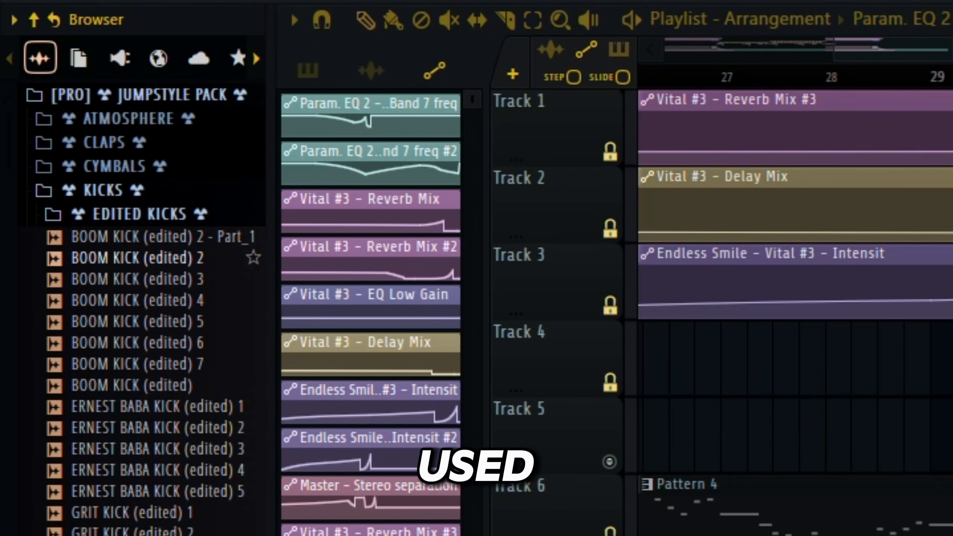
Audition the edited boom kicks and lay [SS] Noname Kick (3) clips along Track 7 from bar 33
click(142, 258)
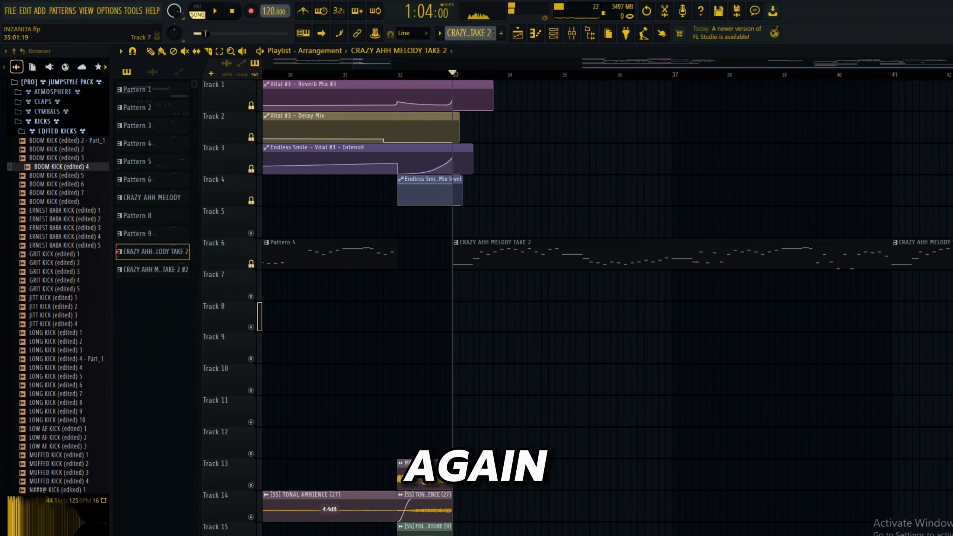
key(ctrl+v)
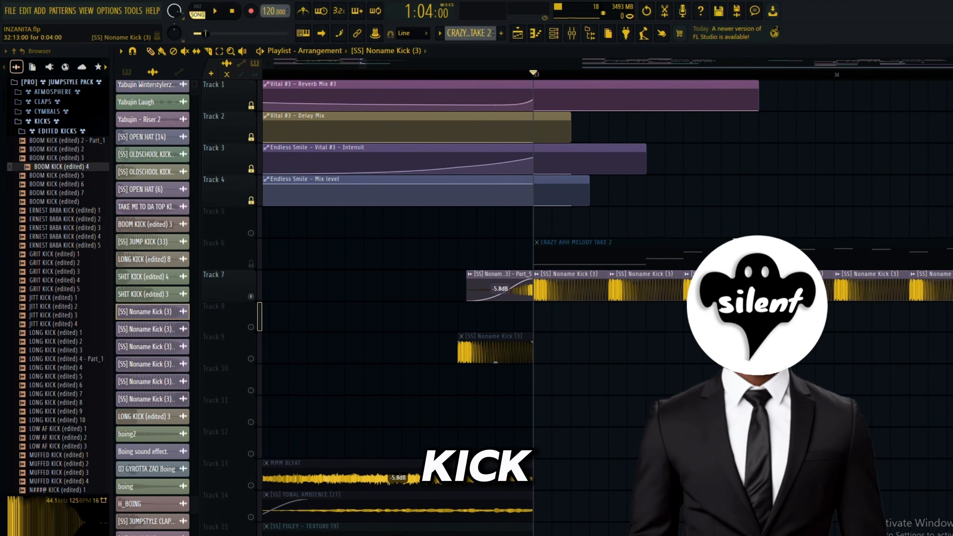
right_click(459, 342)
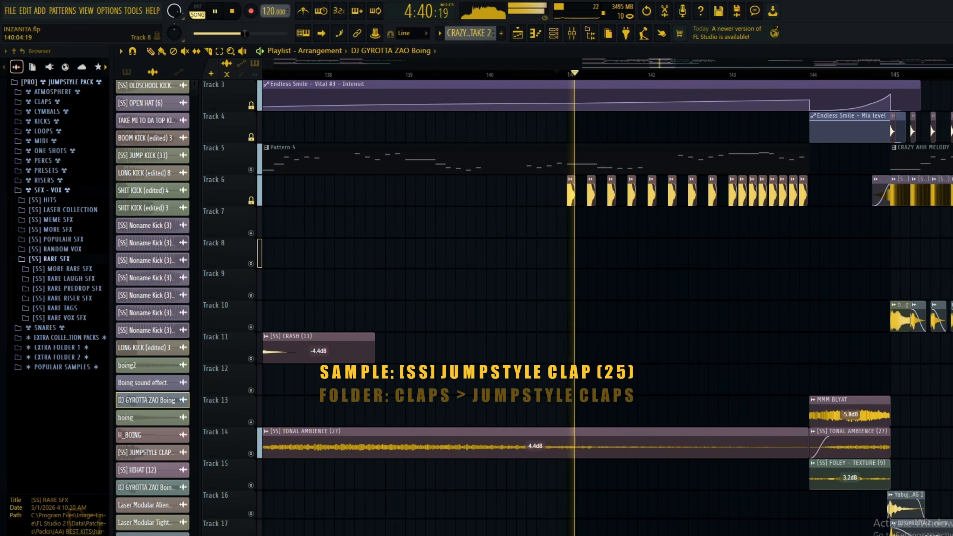
Play the sections around bars 151 to 153 without the Track 5 melody, listening to the kicks, claps and boing effects
scroll(788, 284, up, 3)
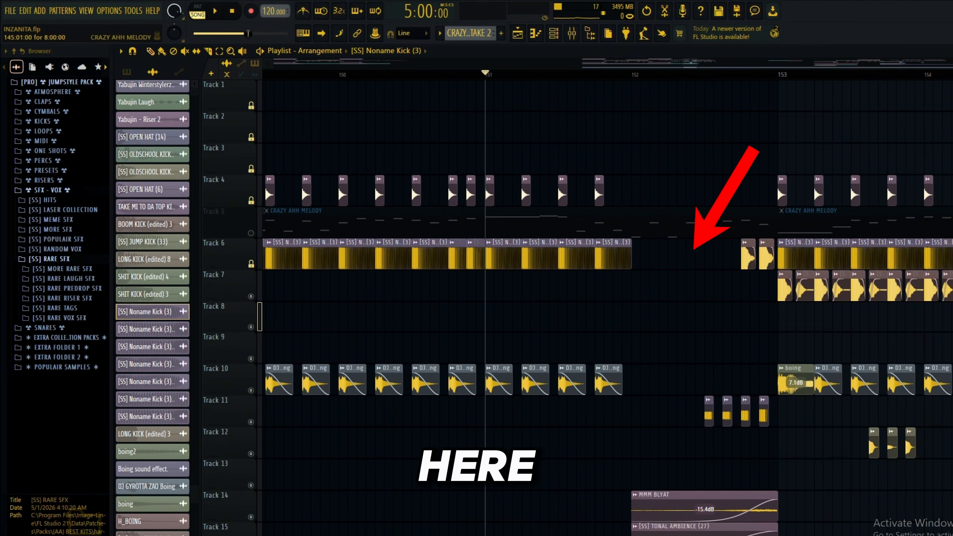
key(space)
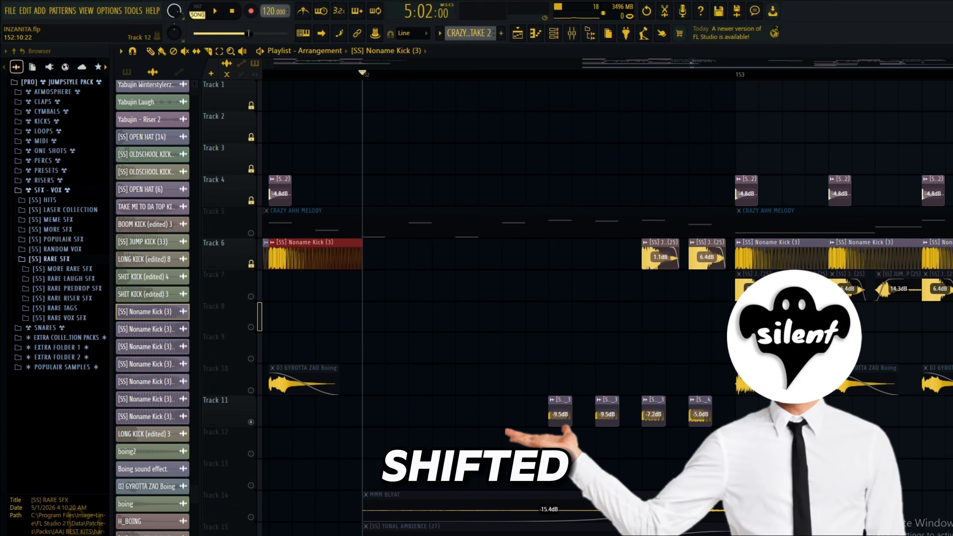
key(space)
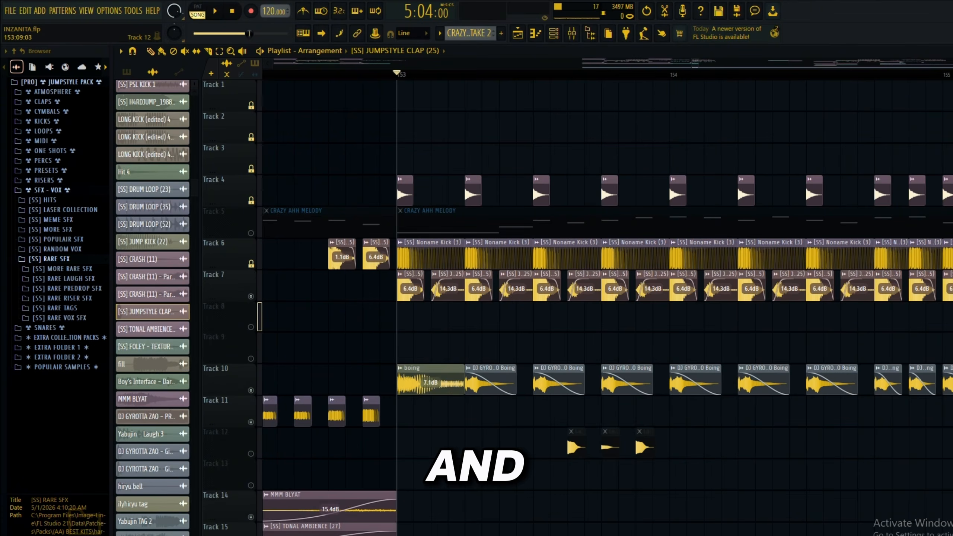
key(space)
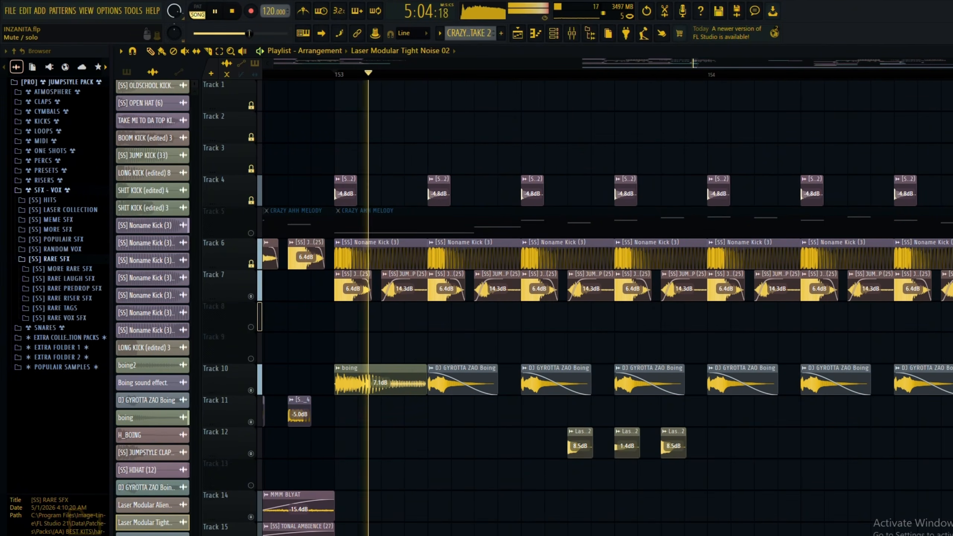